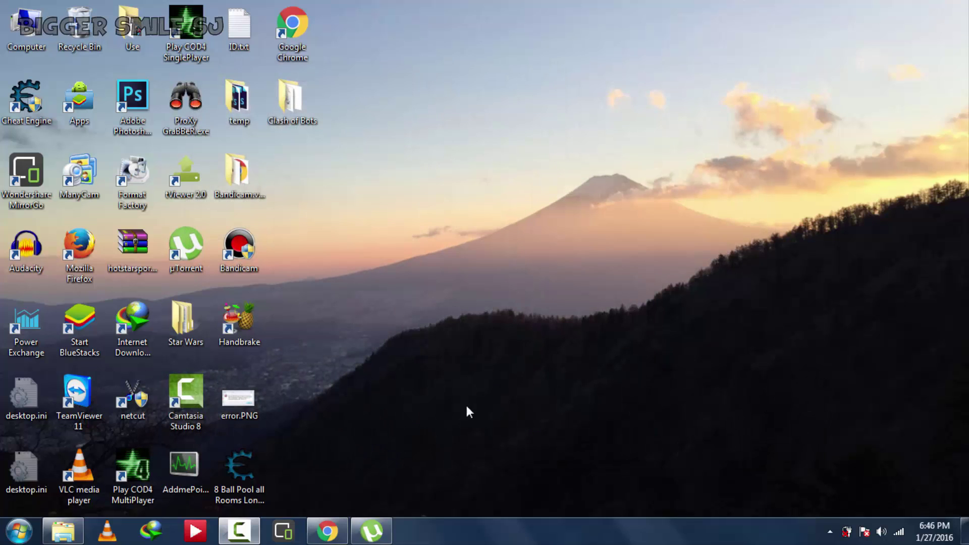
Bring the Miniclip 8 Ball Pool embed page back up and select its embed code.
click(327, 532)
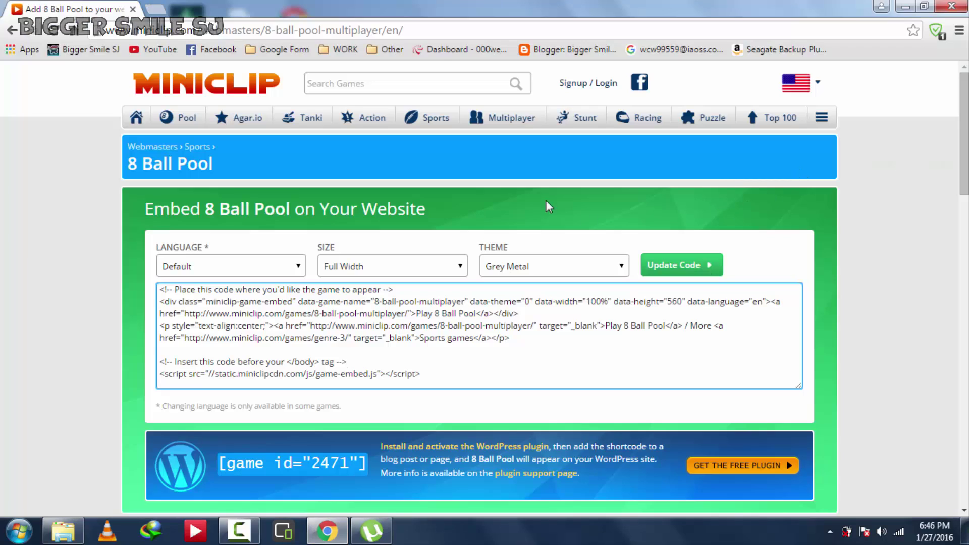
click(449, 30)
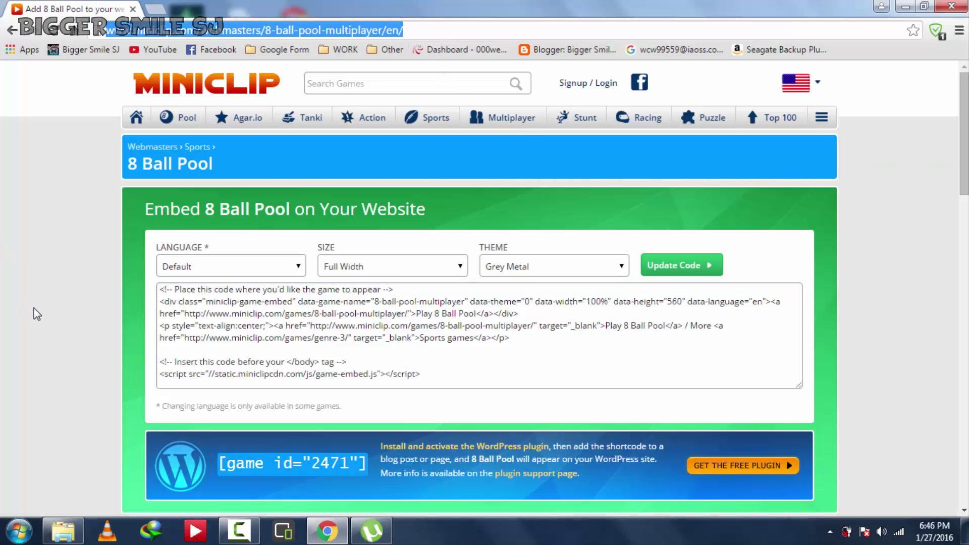
click(128, 317)
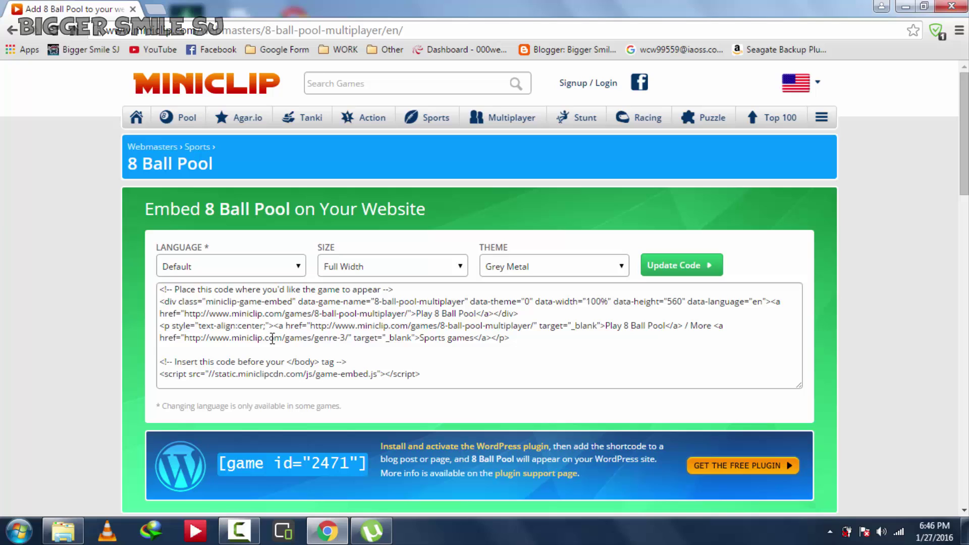
click(447, 376)
key(ctrl+a)
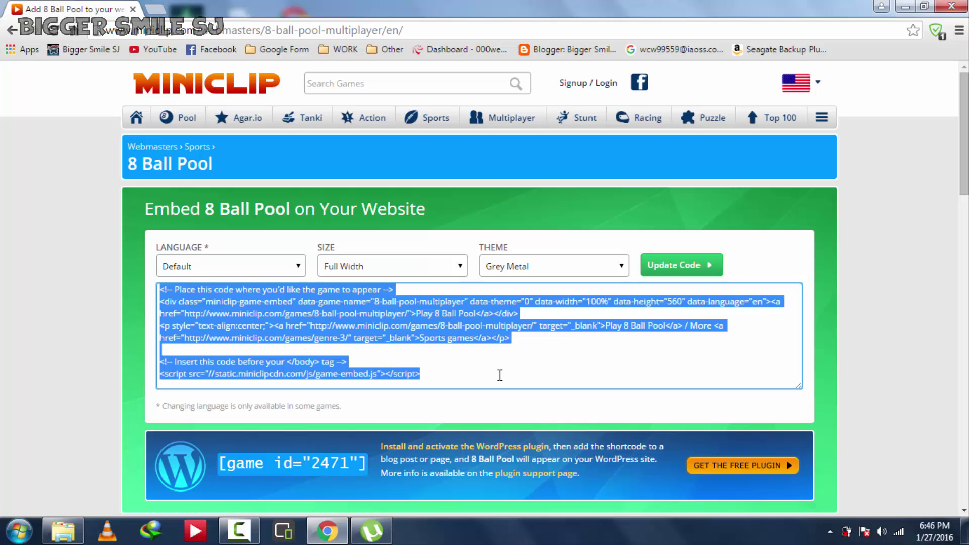
click(500, 376)
Keep Default language and Full Width size, set Theme to Default (Blue), and regenerate the code.
click(298, 268)
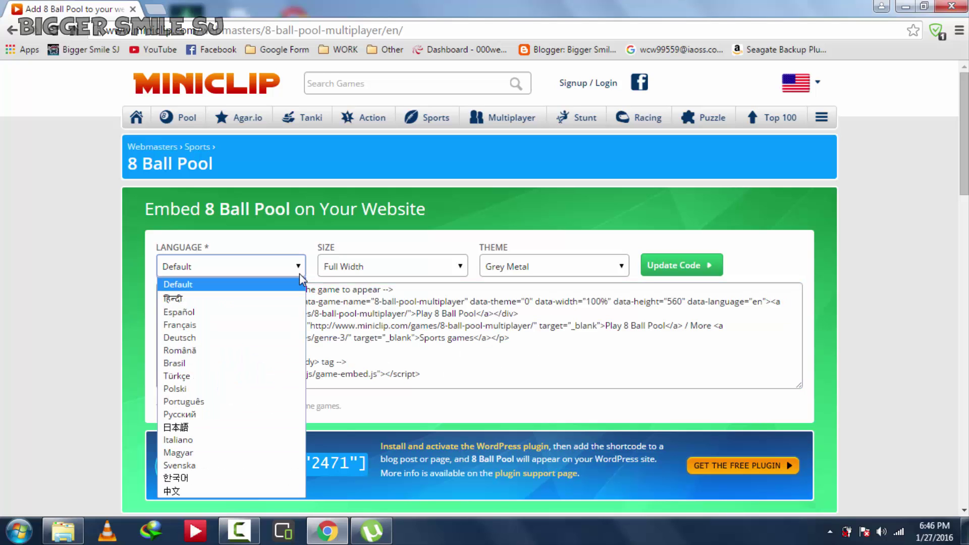
click(299, 272)
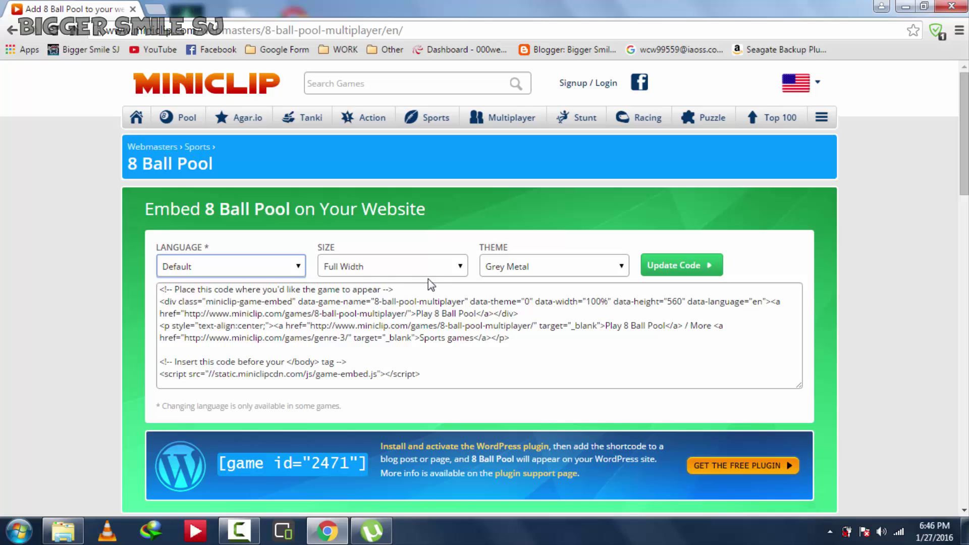
click(462, 269)
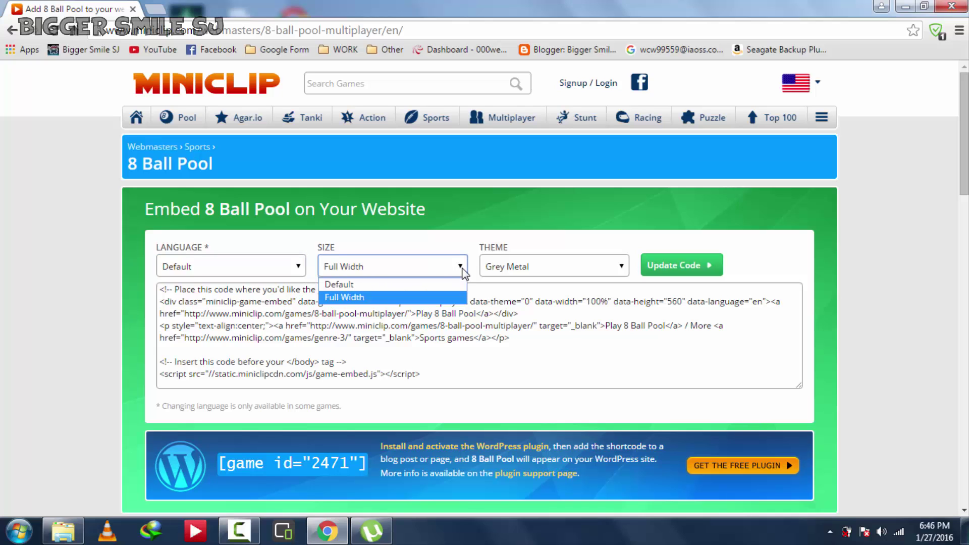
click(335, 296)
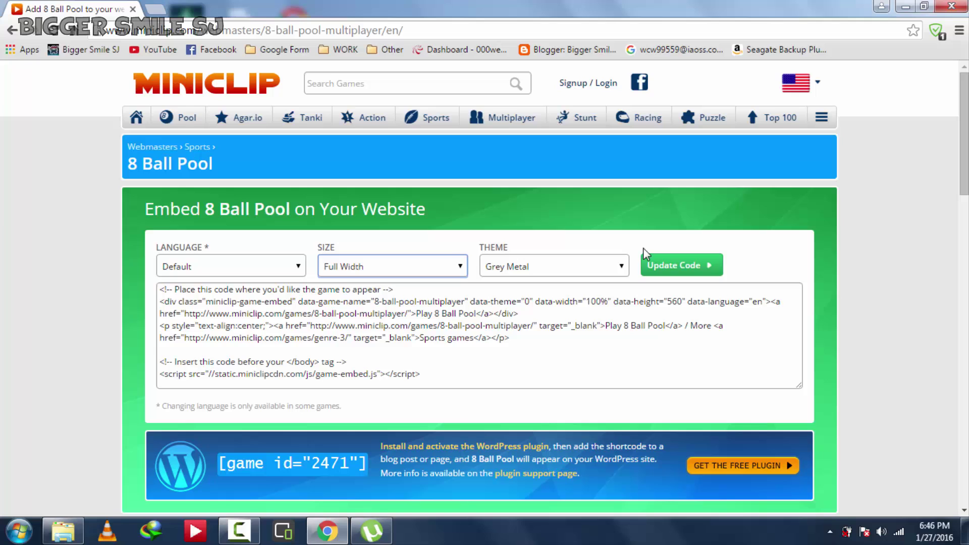
click(624, 271)
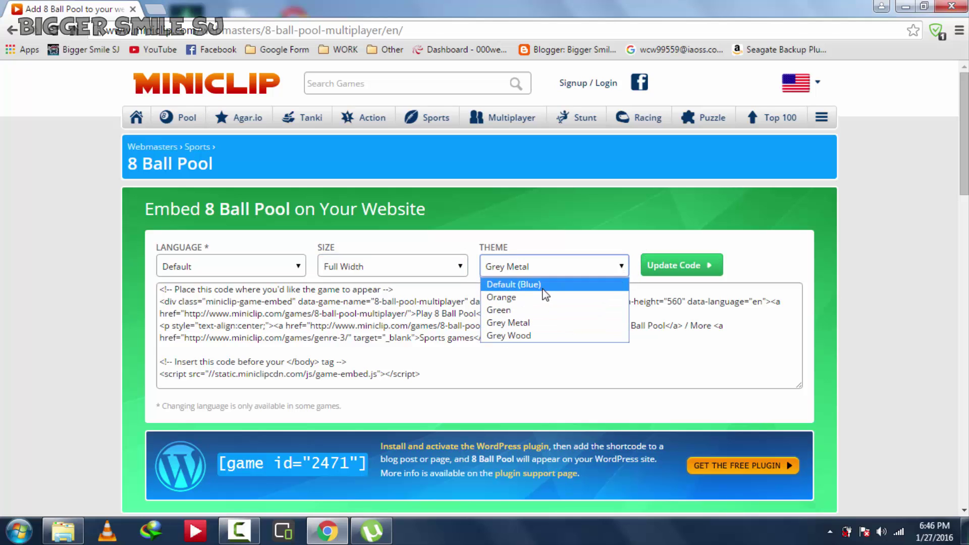
click(543, 288)
click(675, 273)
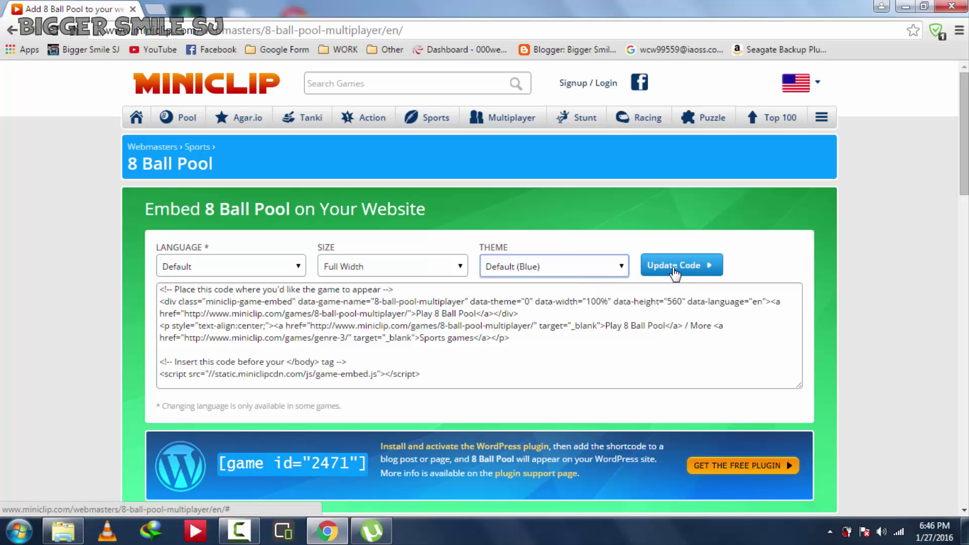
click(675, 273)
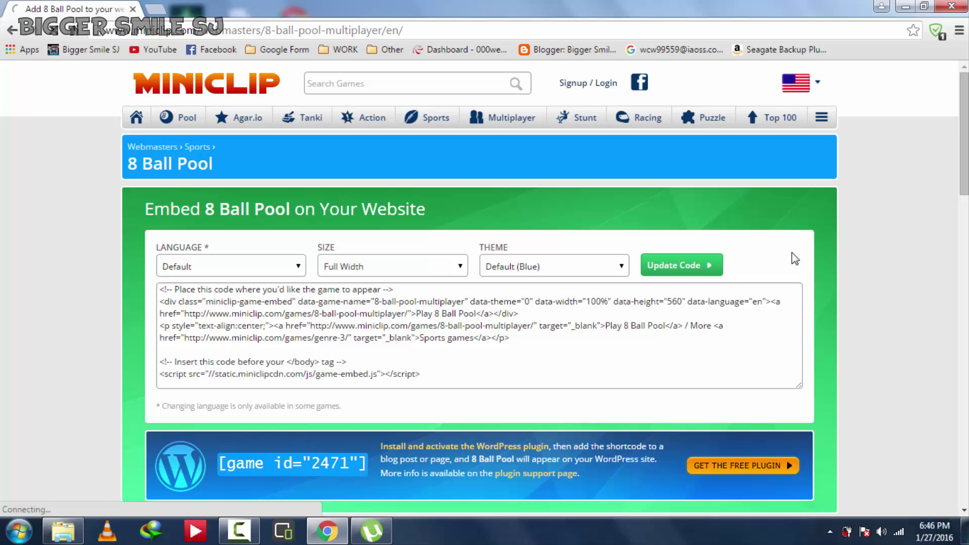
Copy the entire updated embed code to the clipboard.
click(423, 375)
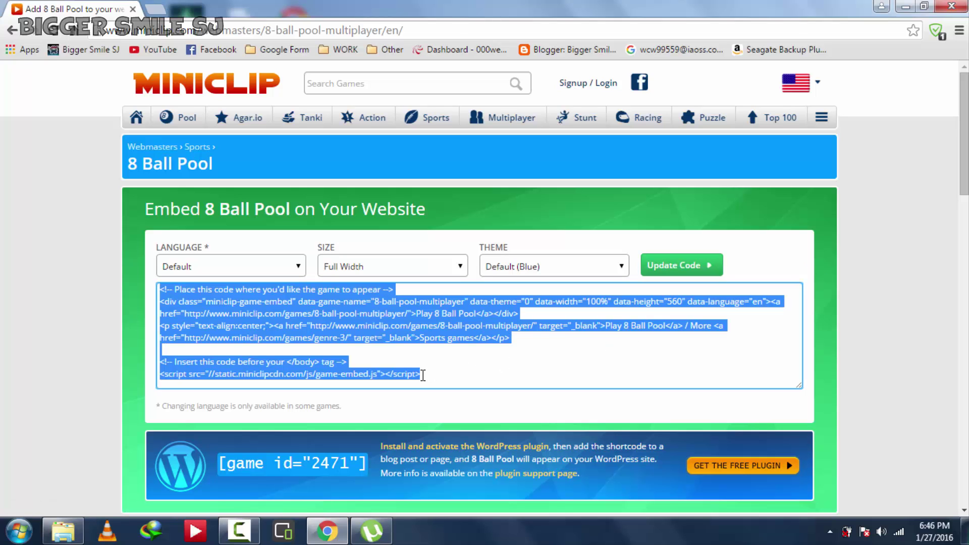
right_click(371, 320)
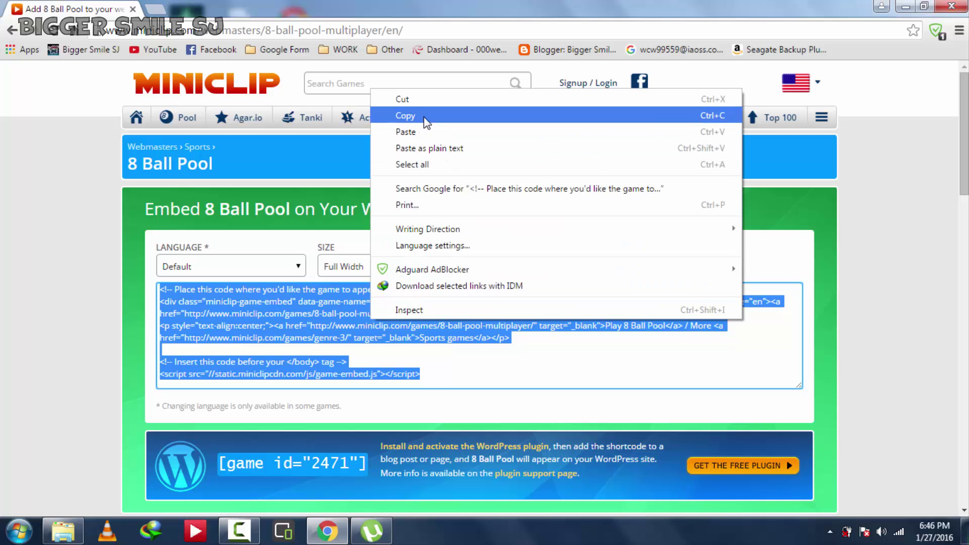
click(406, 116)
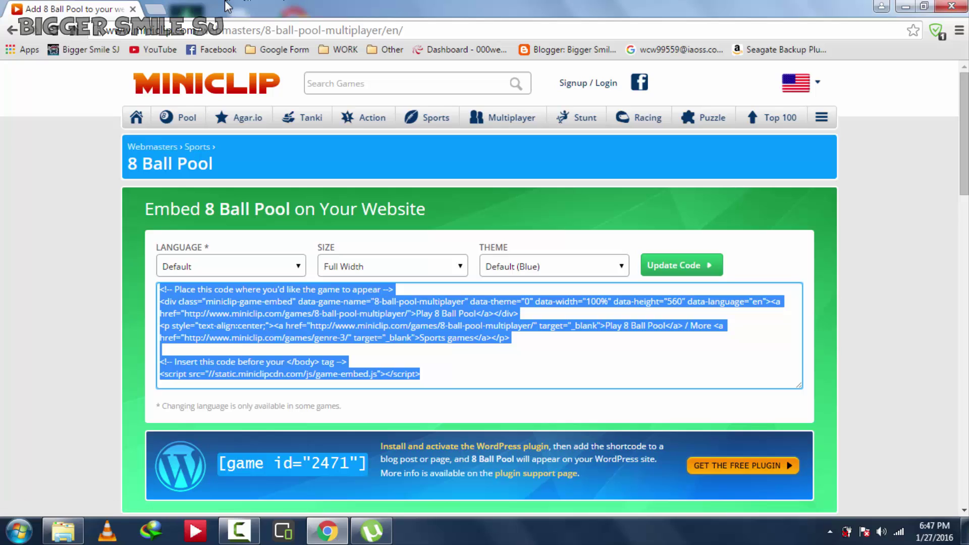
From the Blogger dashboard in a new tab, create a new page titled 'Miniclip 8BallPool'.
click(154, 9)
click(564, 53)
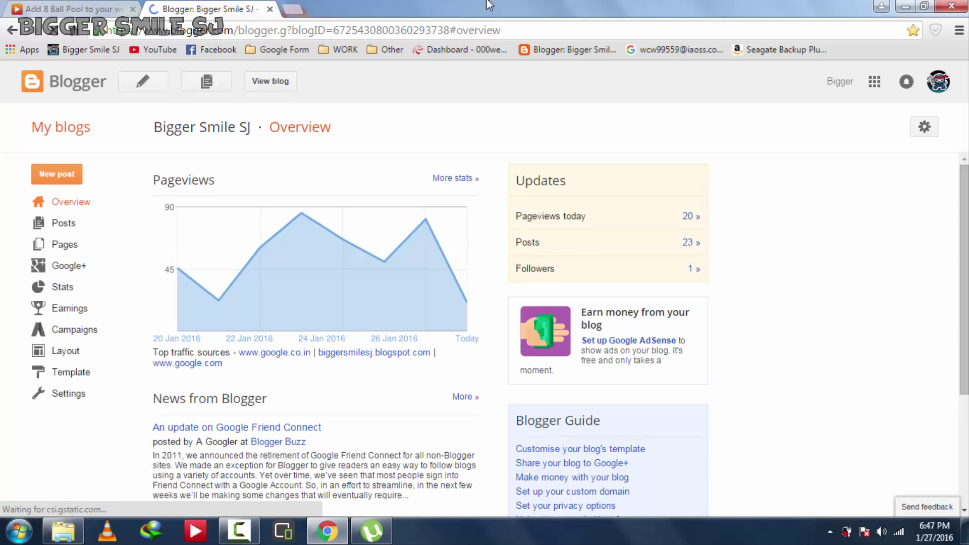
click(87, 246)
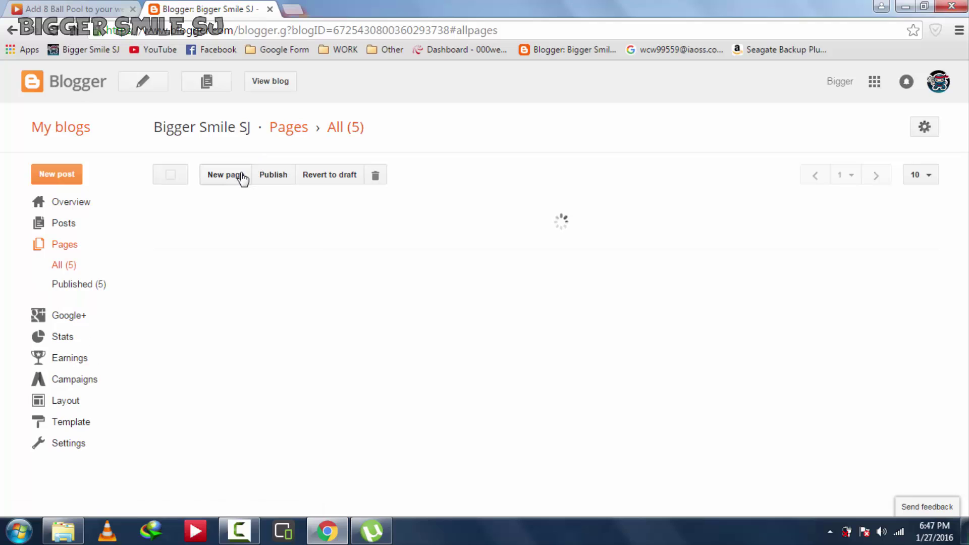
click(241, 175)
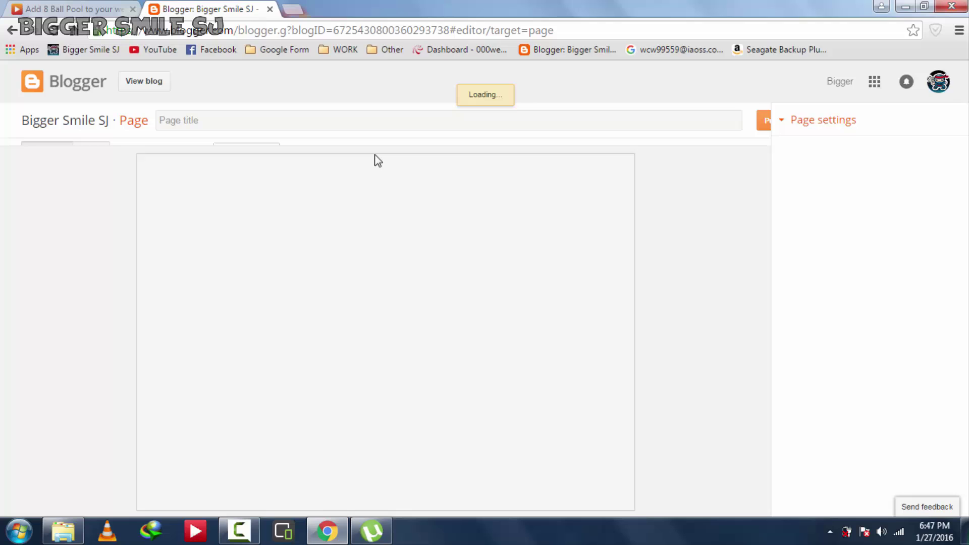
click(324, 123)
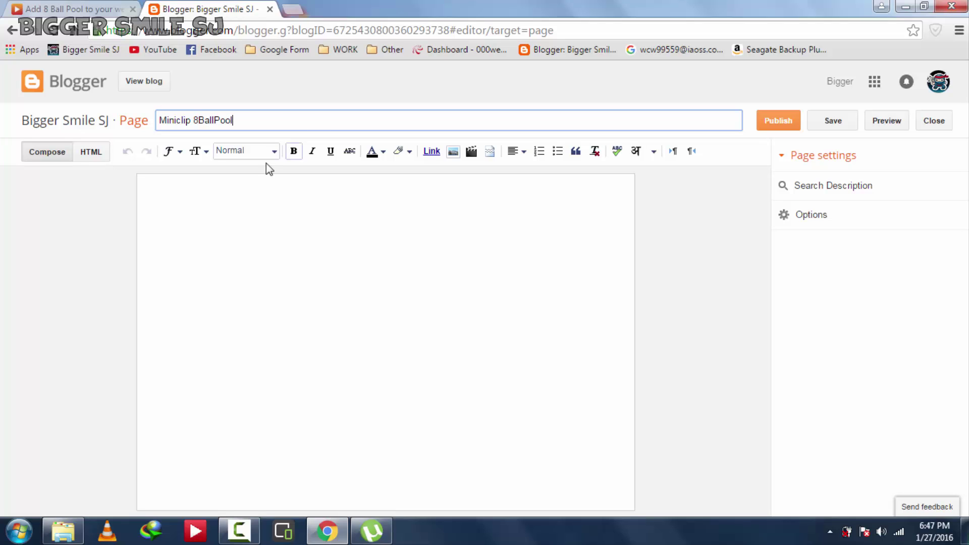
Replace the page body's HTML with the pasted Miniclip embed code and save the page.
click(257, 180)
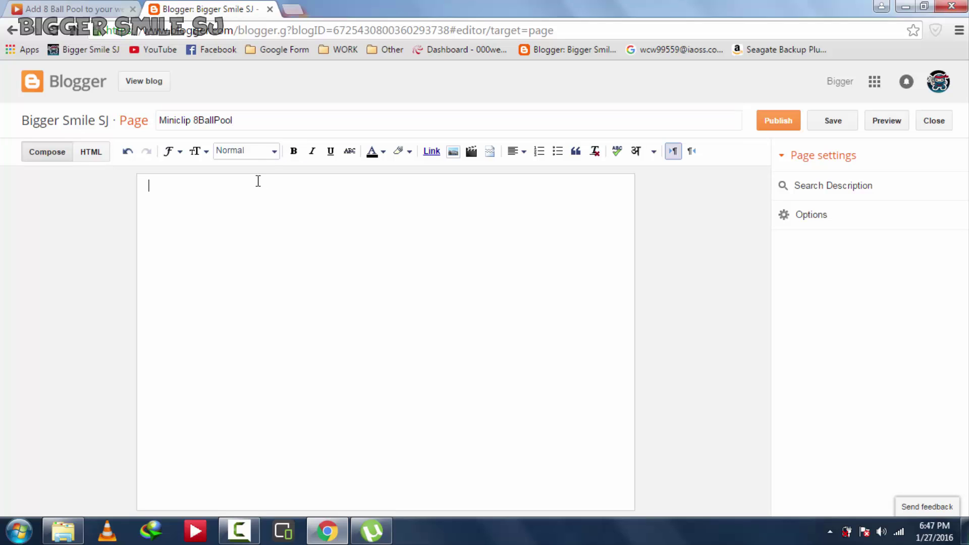
click(86, 158)
key(ctrl+a)
key(Delete)
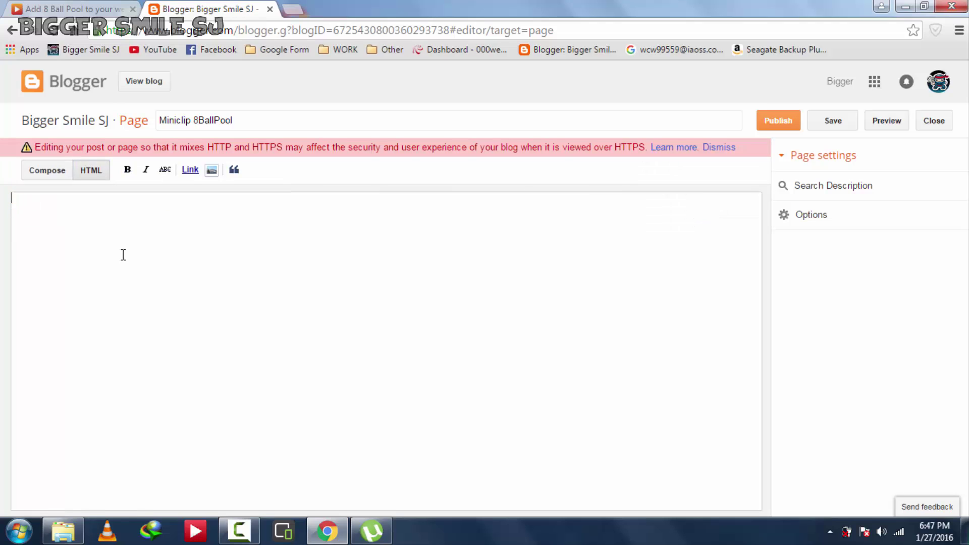
key(ctrl+v)
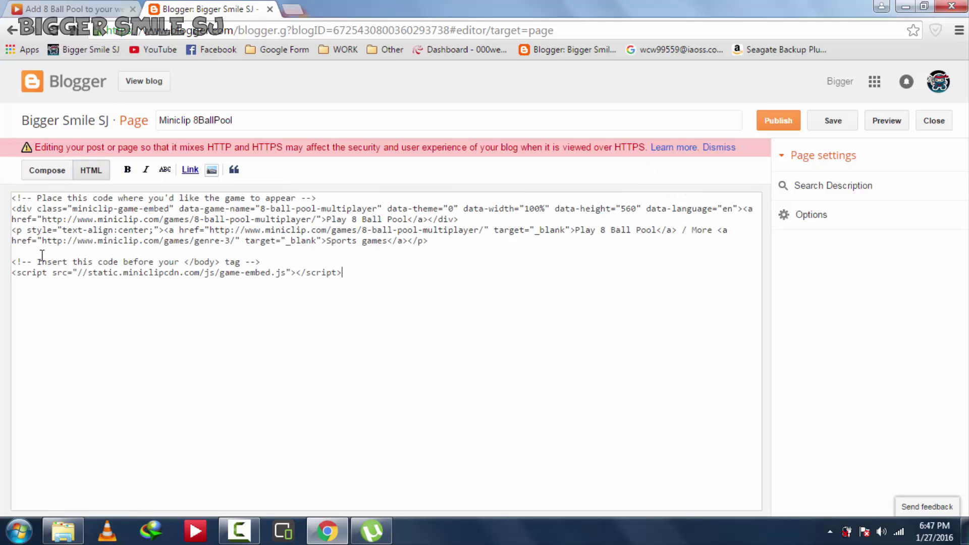
click(28, 172)
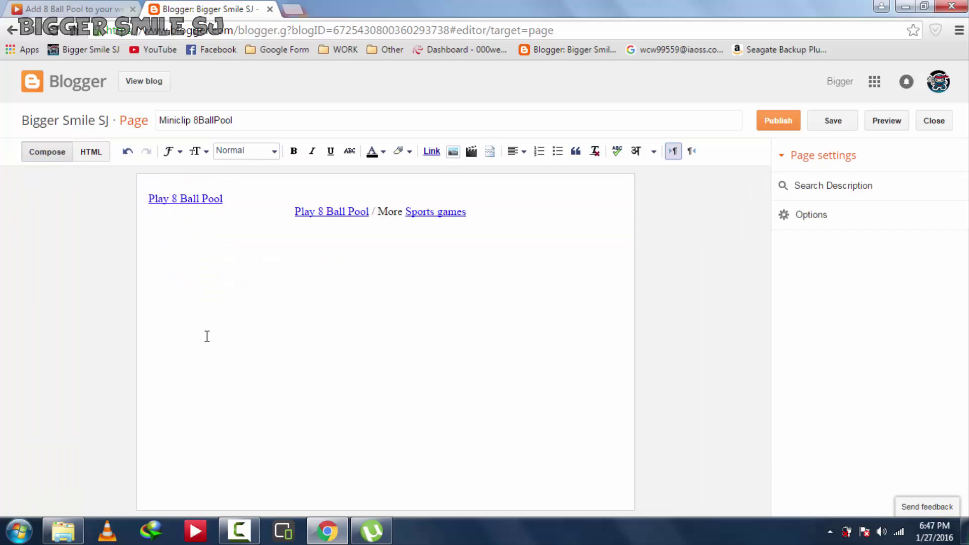
click(786, 129)
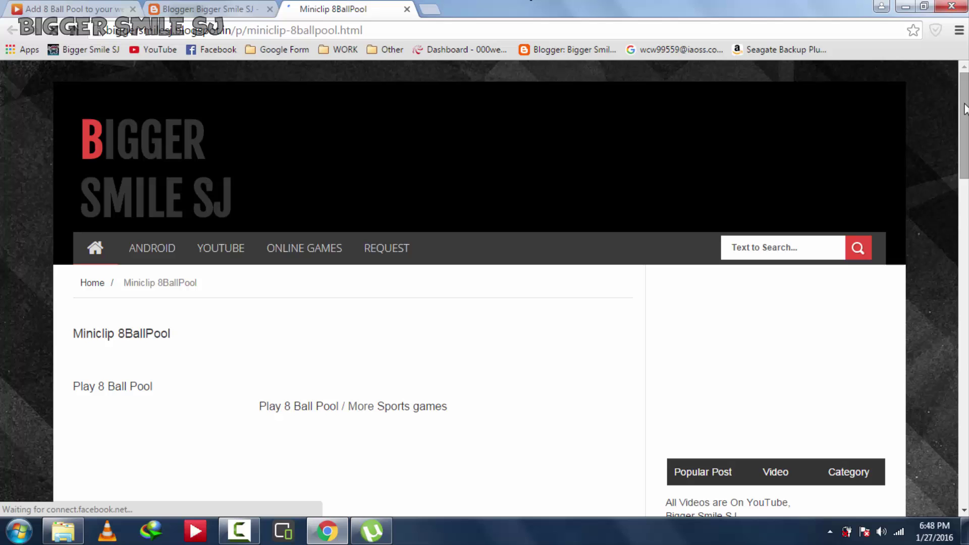
Scroll the live Miniclip 8BallPool page down to the loaded 8 Ball Pool game.
drag(965, 109, 967, 159)
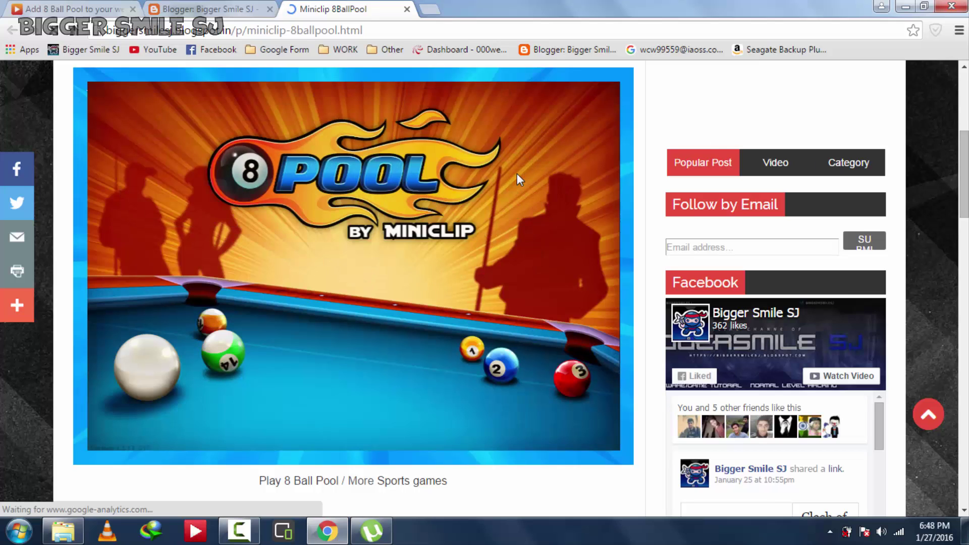
Take a test shot in the embedded game as a guest, then close the blog and Blogger tabs.
click(354, 258)
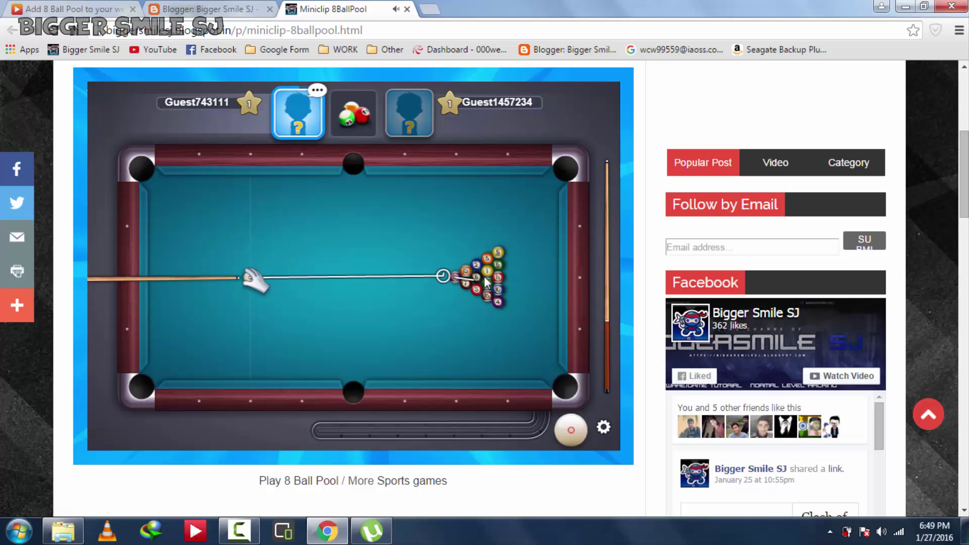
drag(487, 273, 317, 292)
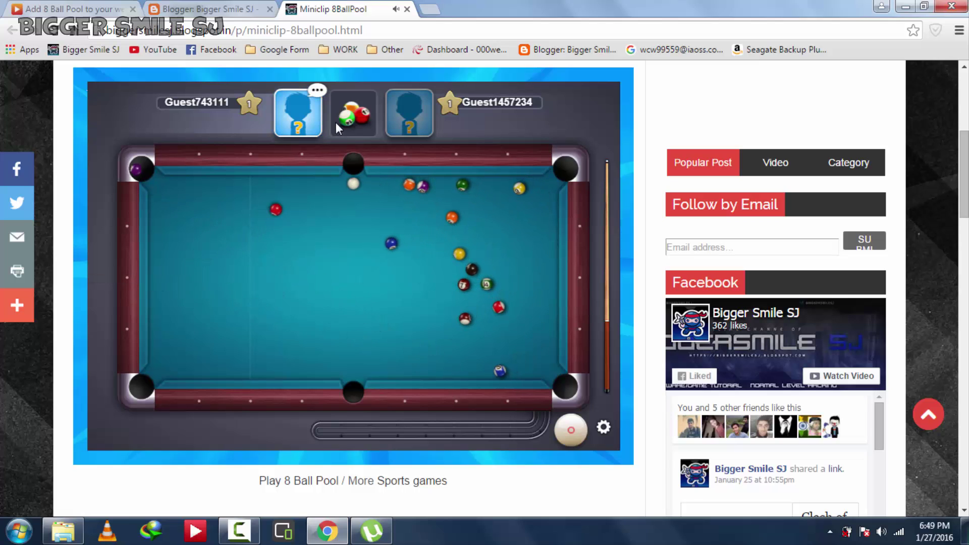
click(407, 9)
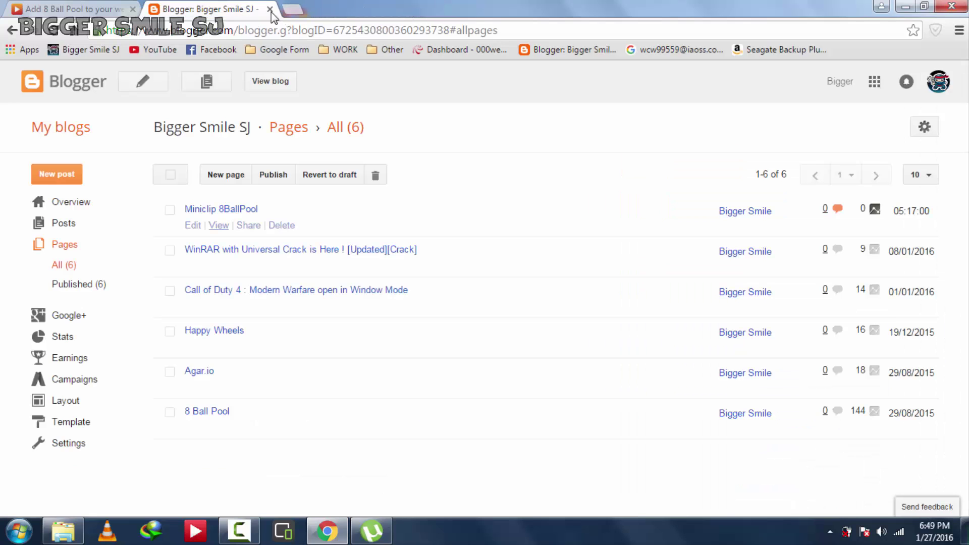
click(270, 9)
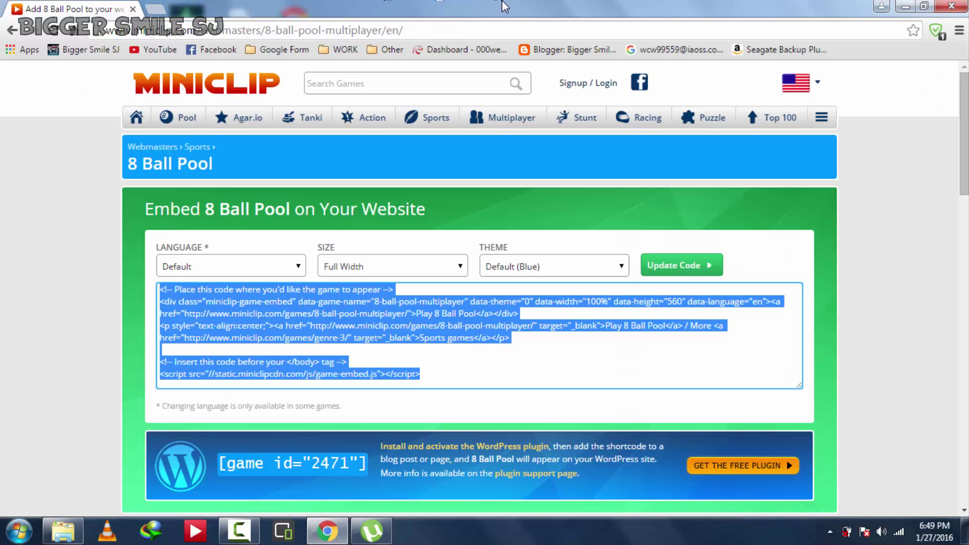
Copy the Miniclip embed code again and minimize Chrome to show the desktop.
right_click(331, 296)
click(403, 92)
click(906, 6)
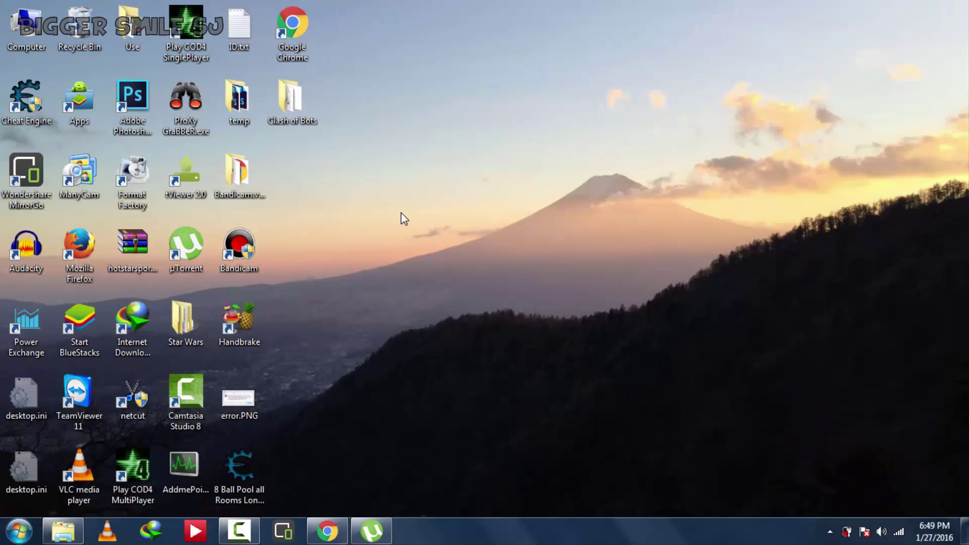
Create a new text document on the desktop and rename it index.html.
right_click(404, 218)
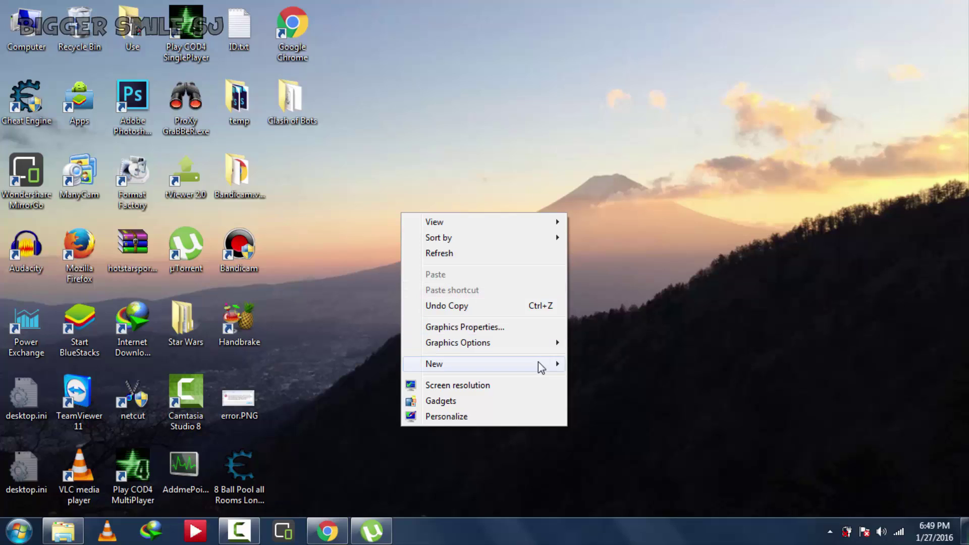
mouse_move(538, 362)
click(601, 464)
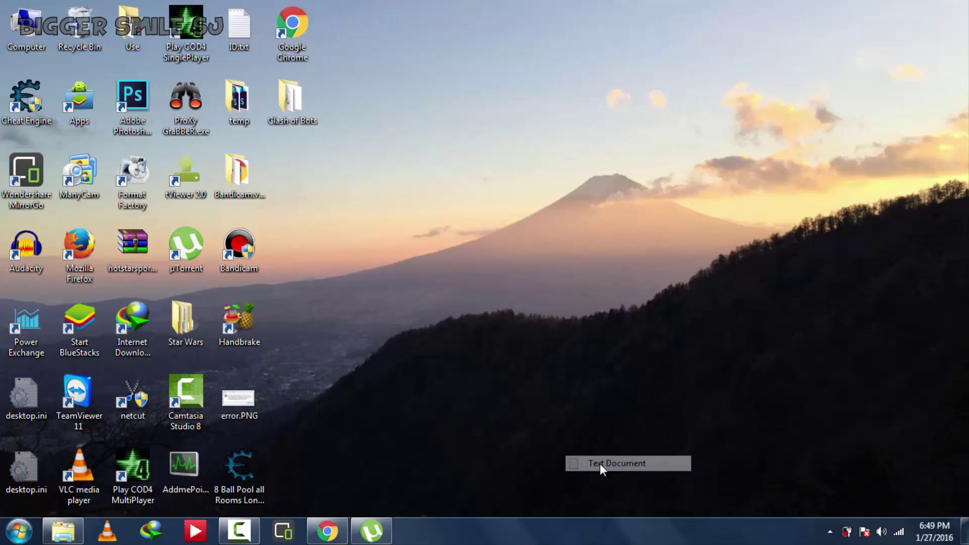
key(BackSpace)
text(index)
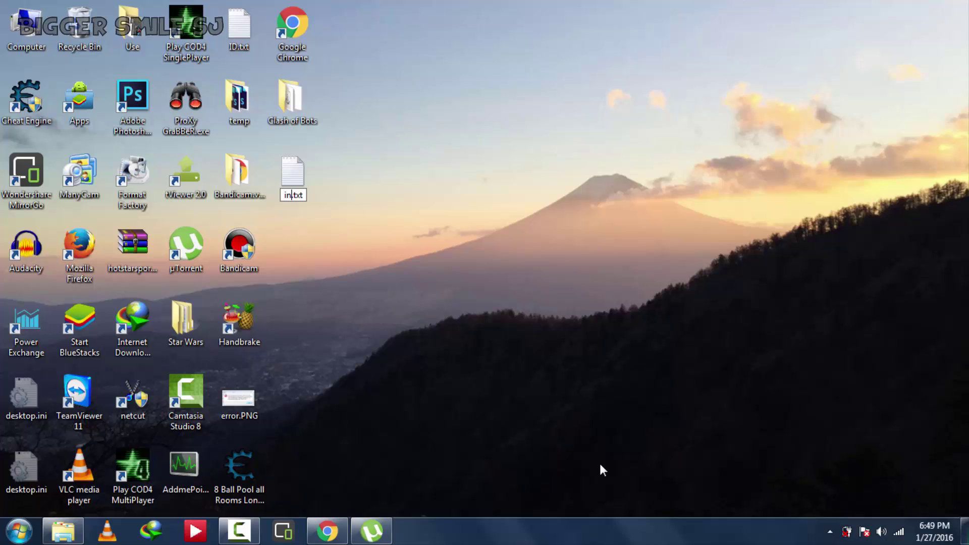
key(Delete)
key(Delete)
key(Delete)
key(Delete)
text(.html)
key(Return)
key(Return)
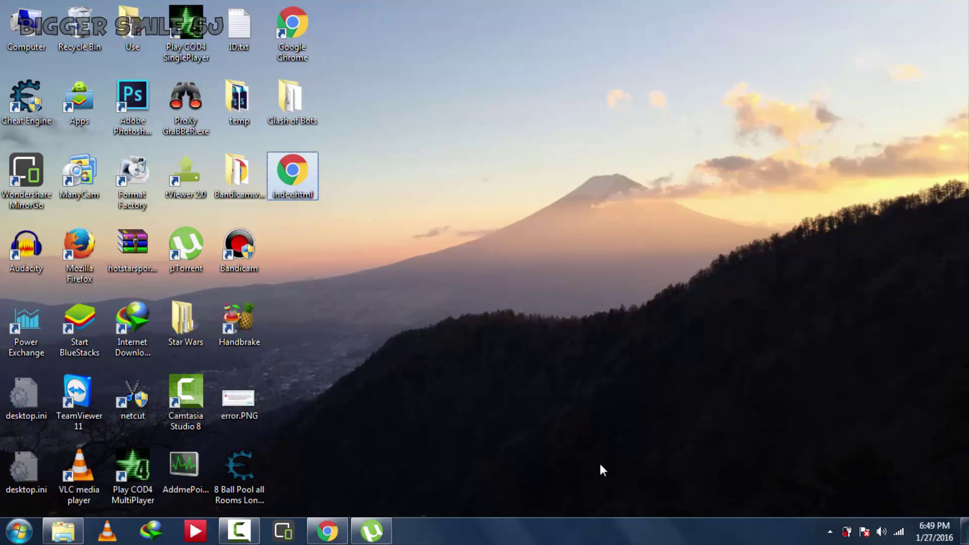
key(shift+F10)
key(Down)
key(Down)
key(Down)
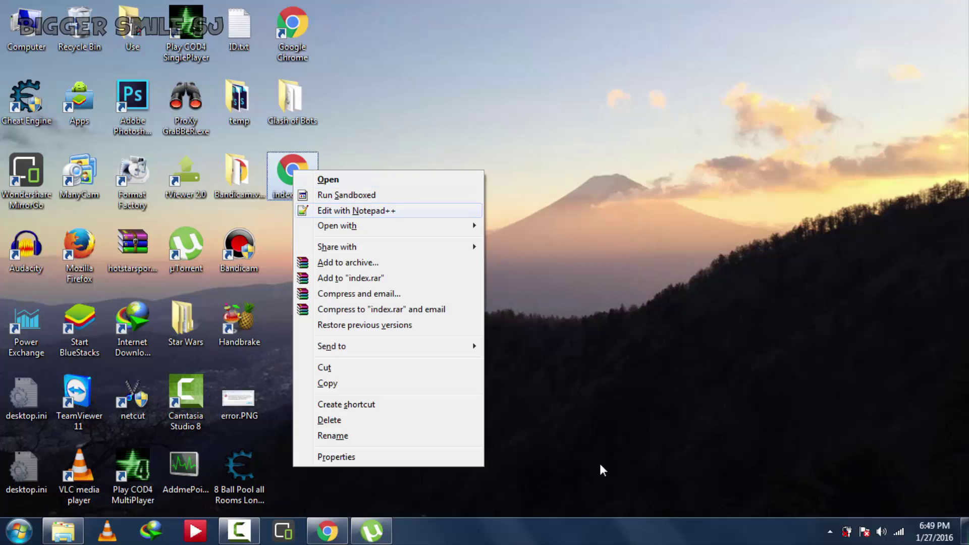
Fill index.html with <html>, <body>, the pasted embed code, </body>, </html>, then save and close Notepad++.
key(Return)
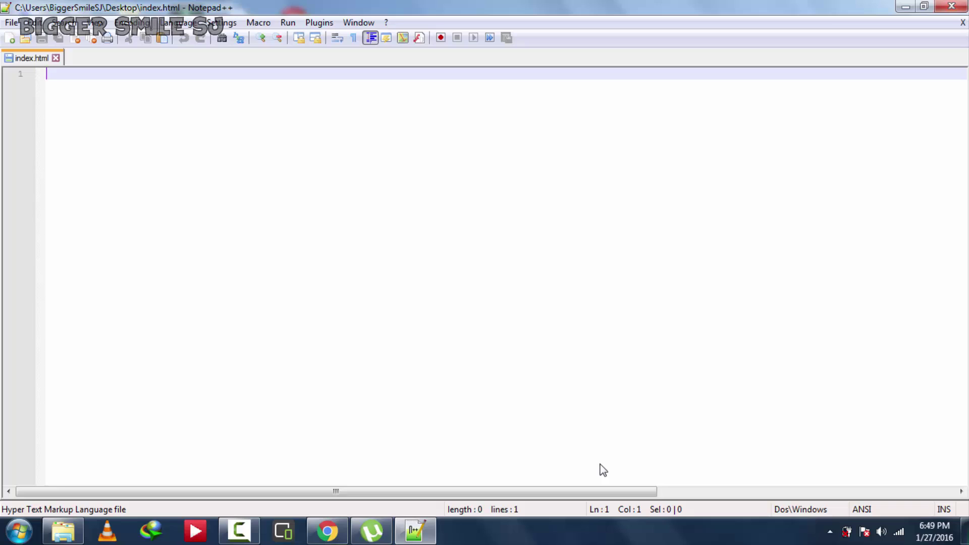
text(<htm)
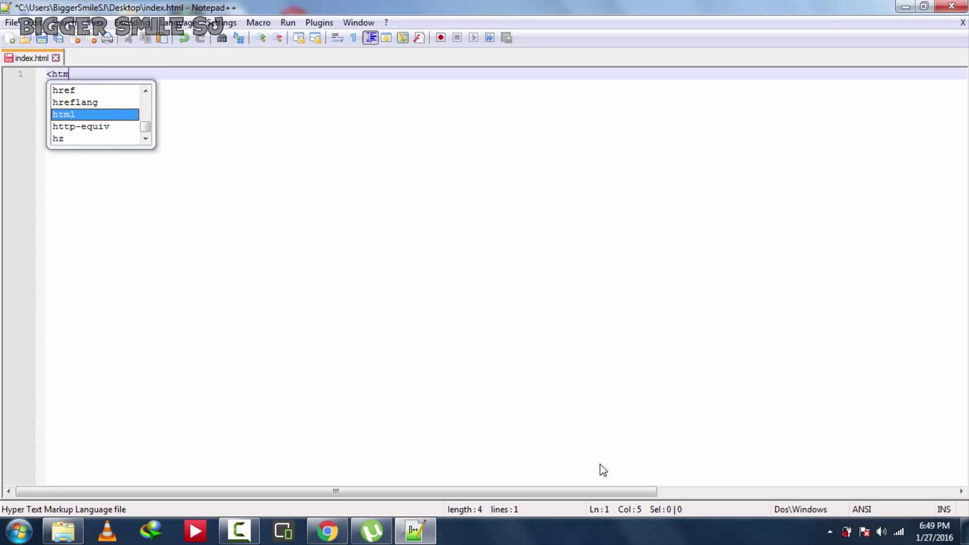
text(l>)
key(Return)
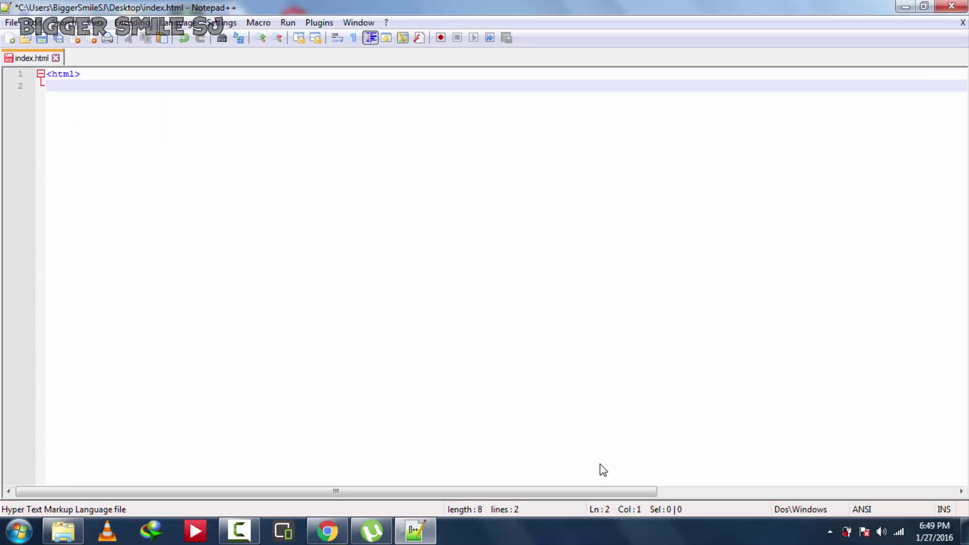
text(<body)
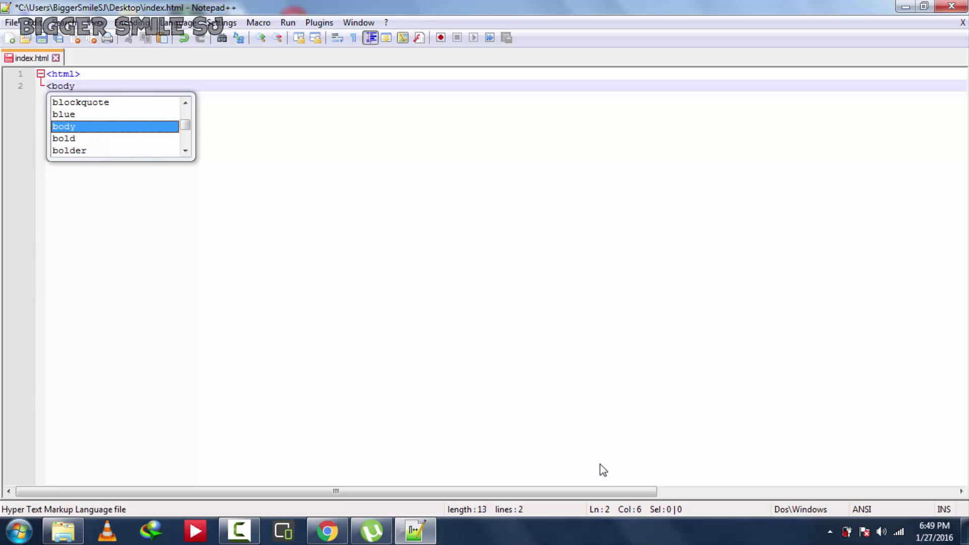
text(>)
key(Return)
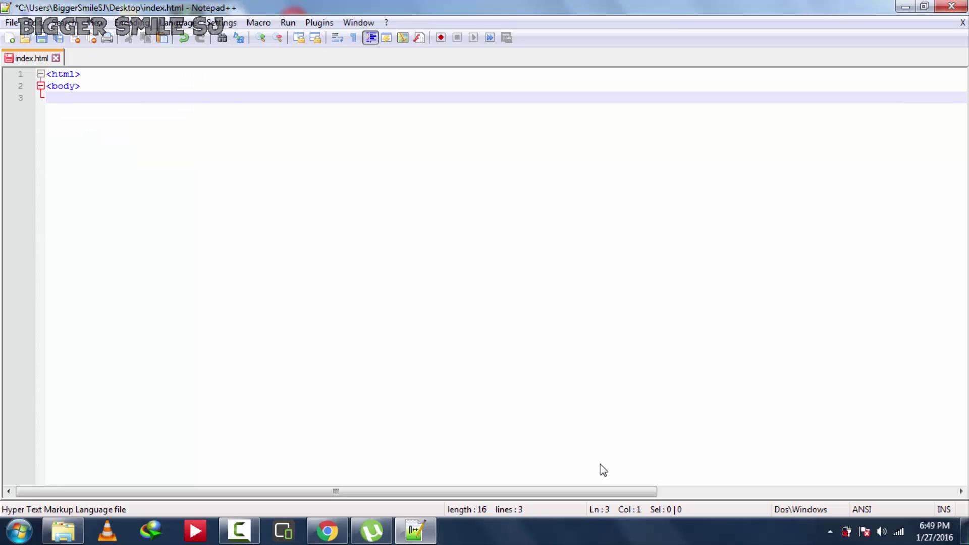
key(ctrl+v)
key(Return)
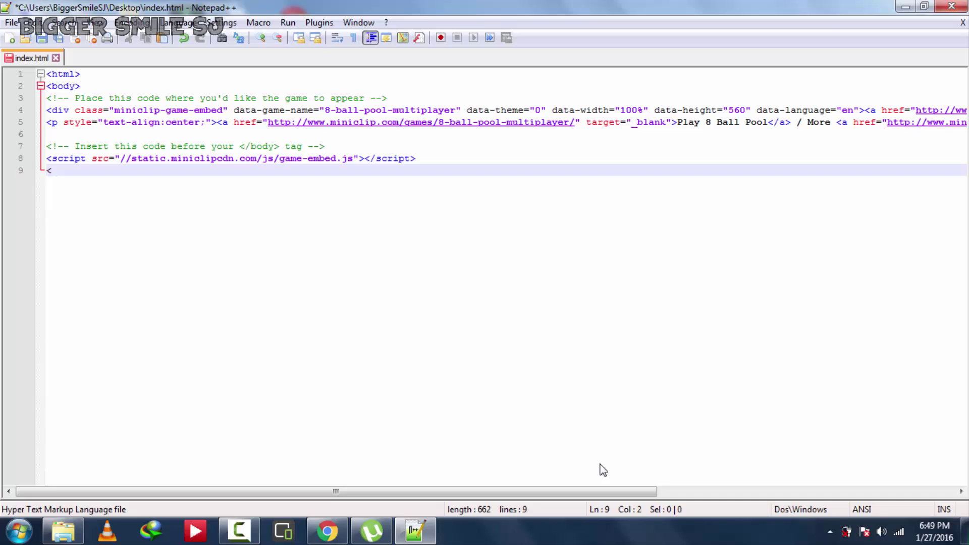
text(</body)
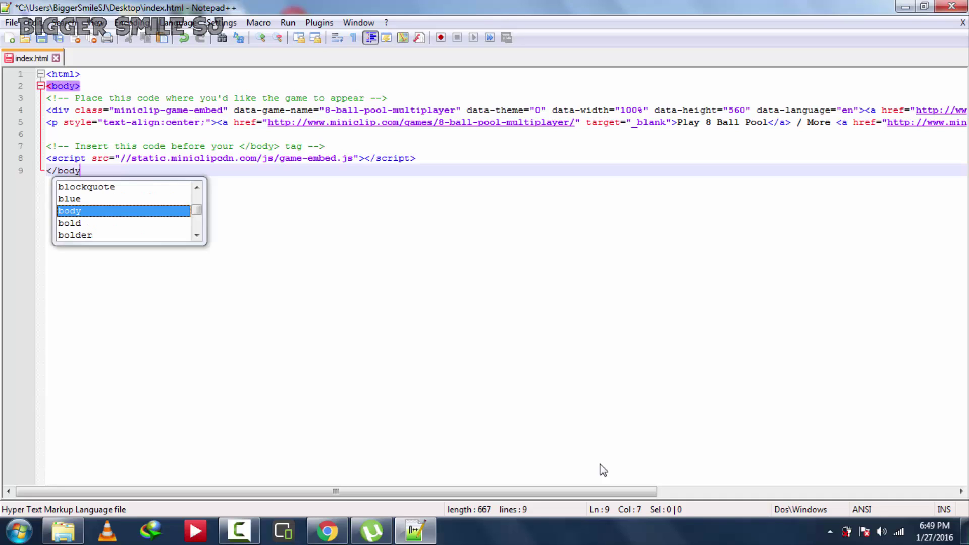
text(>)
key(Return)
text(</h)
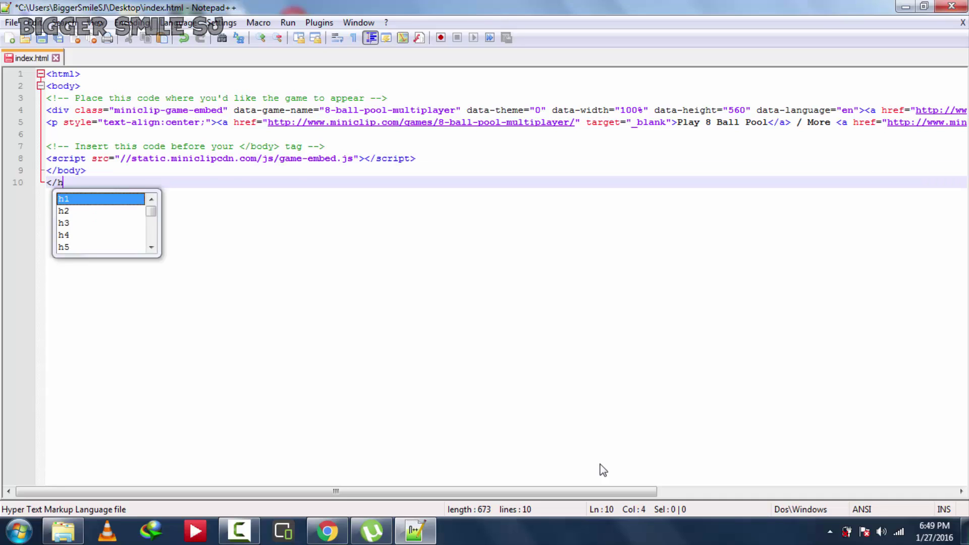
text(tml>)
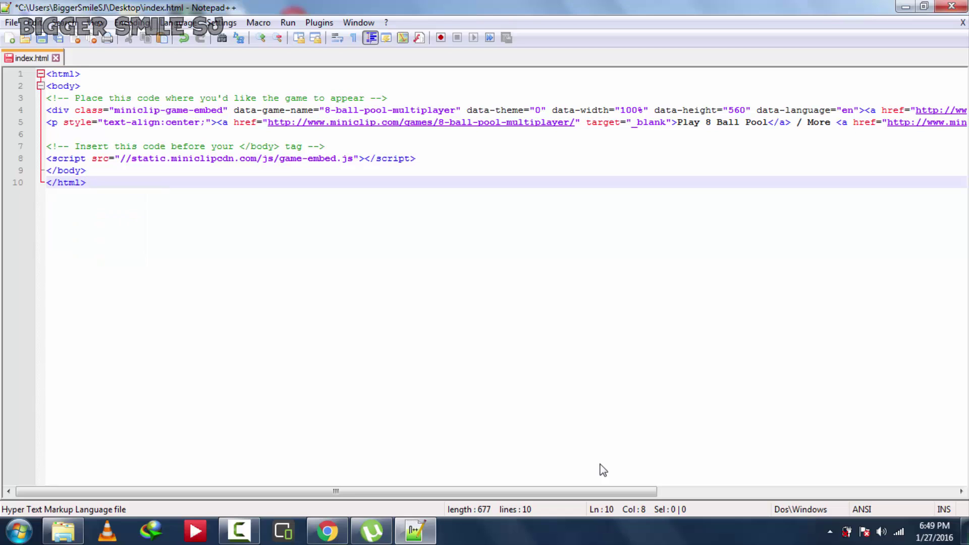
key(ctrl+s)
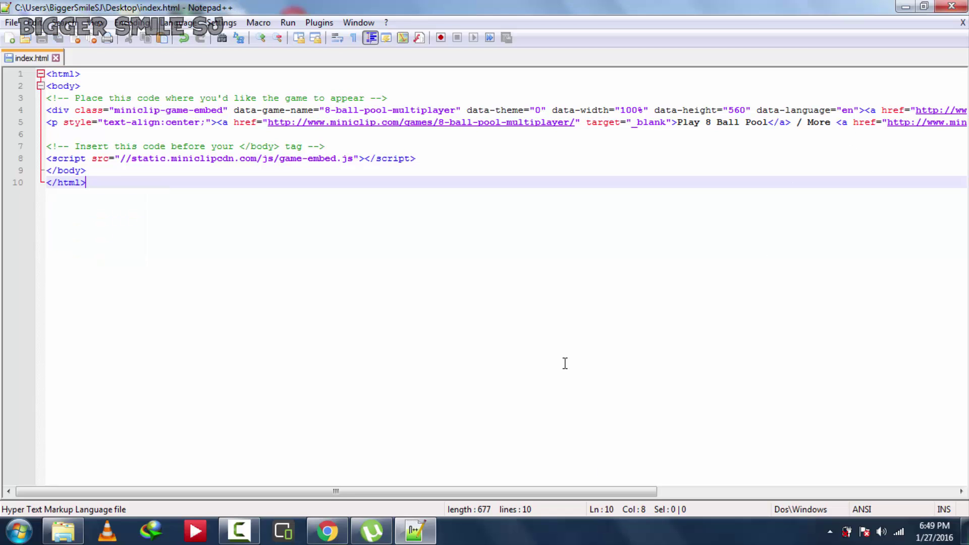
click(952, 6)
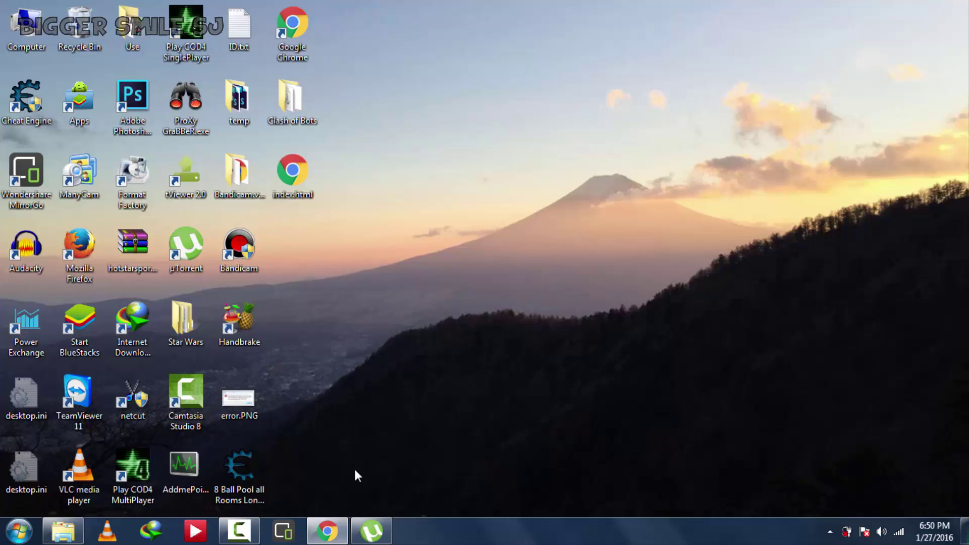
Back in Chrome, open the 000webhost File Manager for miniclip8bp.net16.net.
click(328, 530)
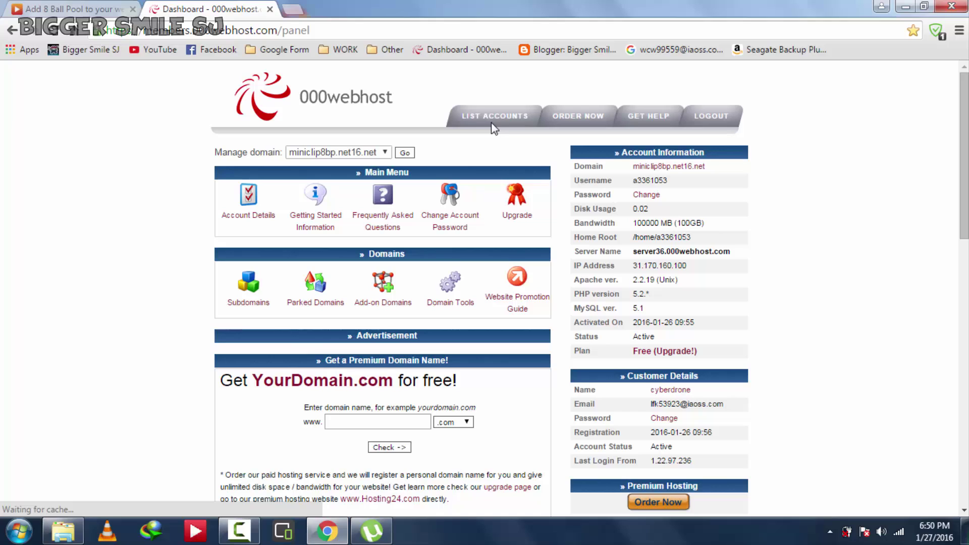
click(380, 155)
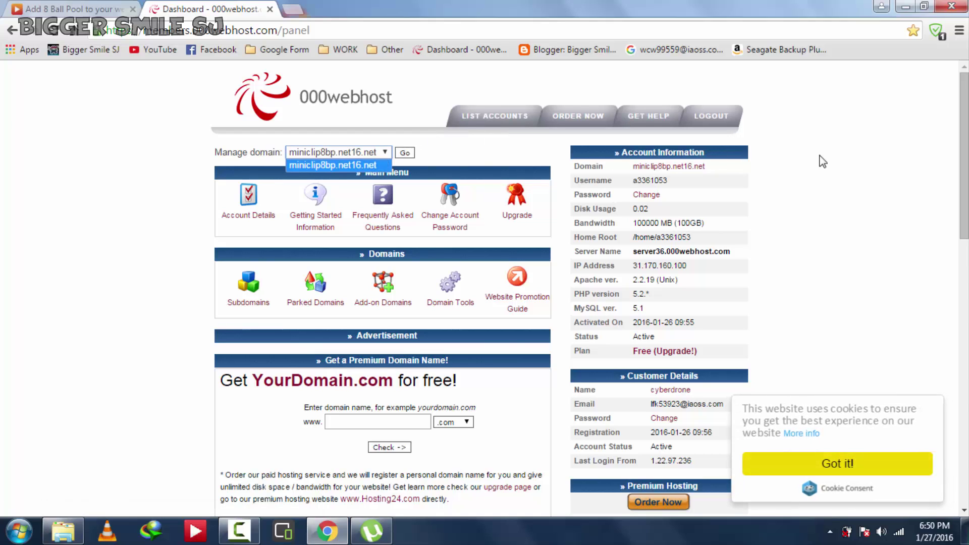
drag(964, 147, 964, 327)
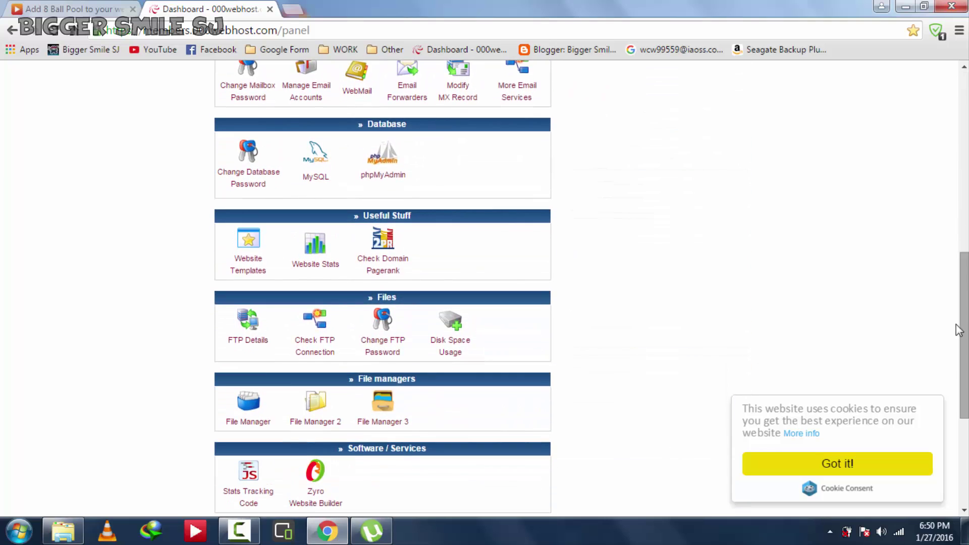
click(238, 425)
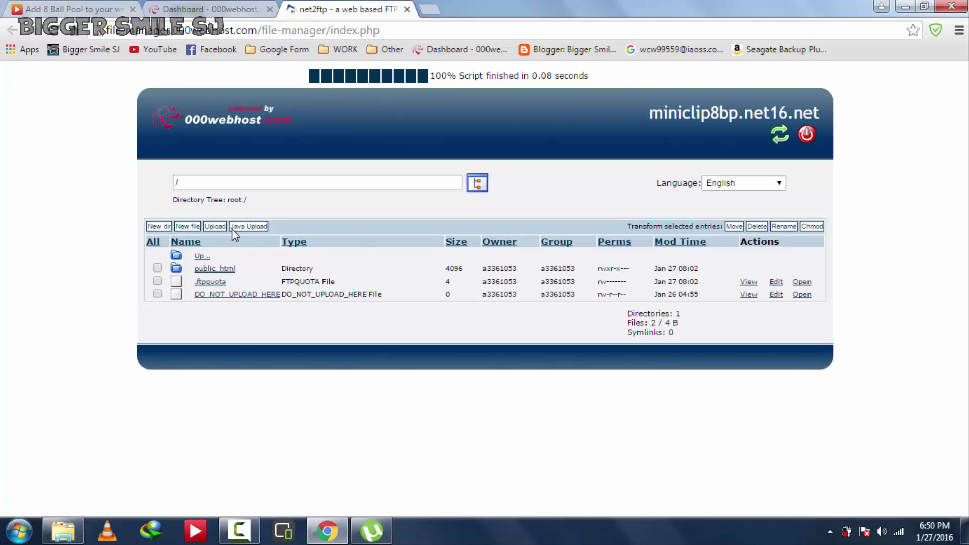
Open public_html and choose index.html from the Desktop as the file to upload.
click(219, 269)
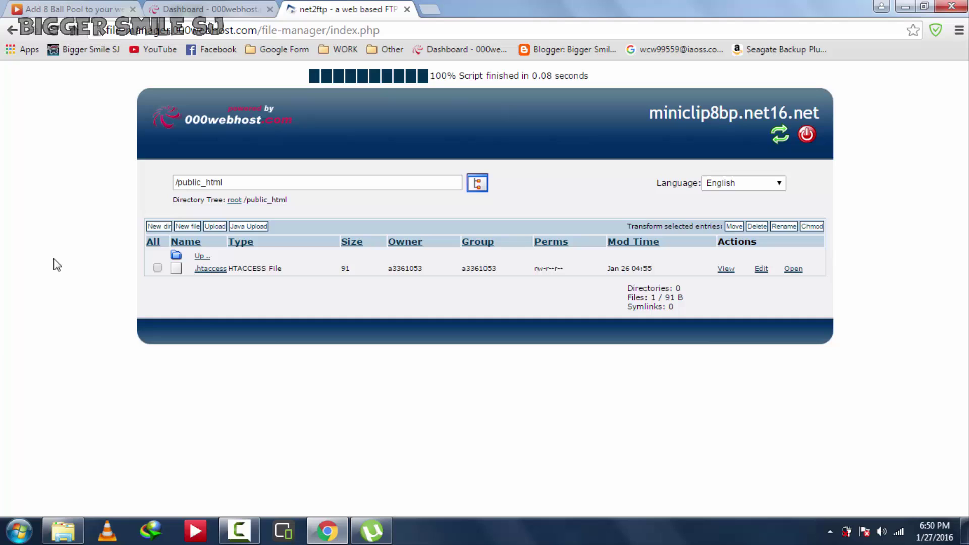
click(213, 229)
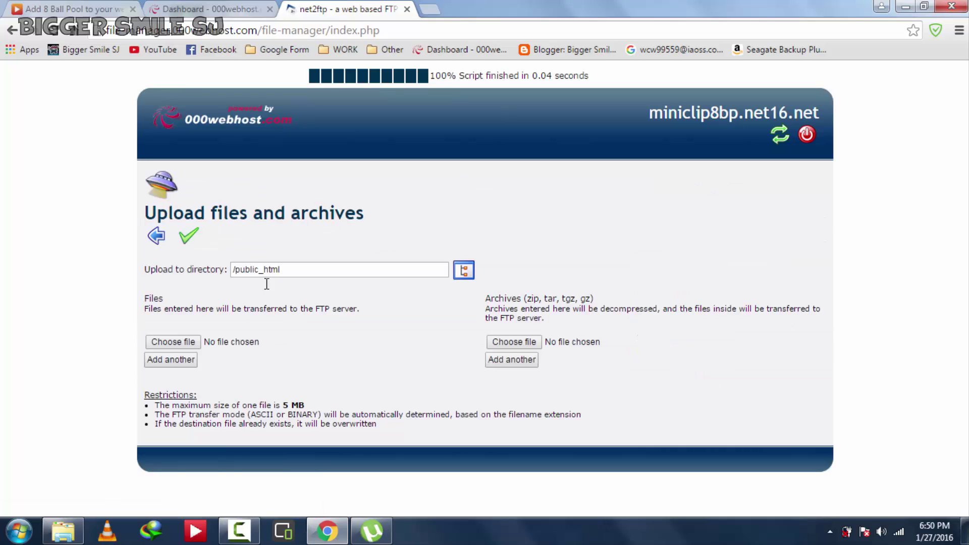
click(192, 344)
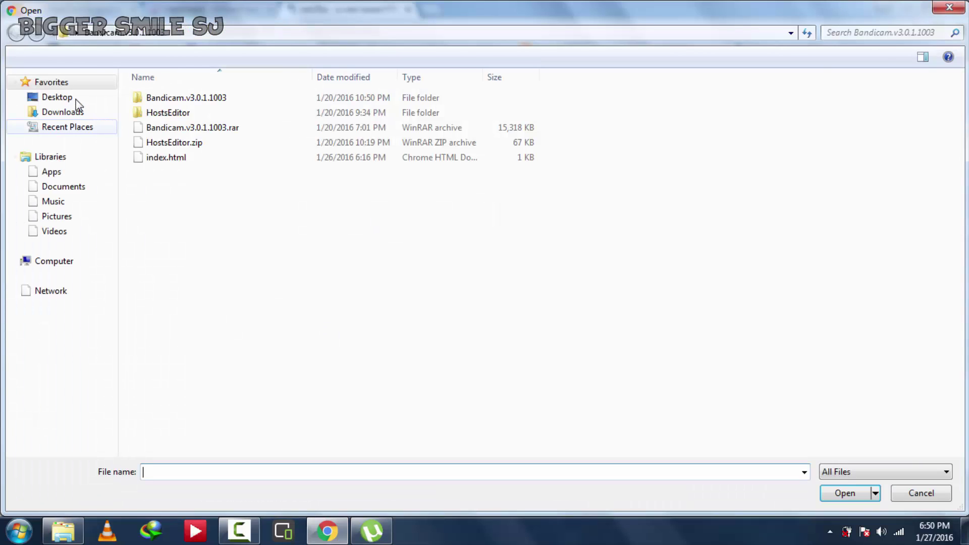
click(65, 97)
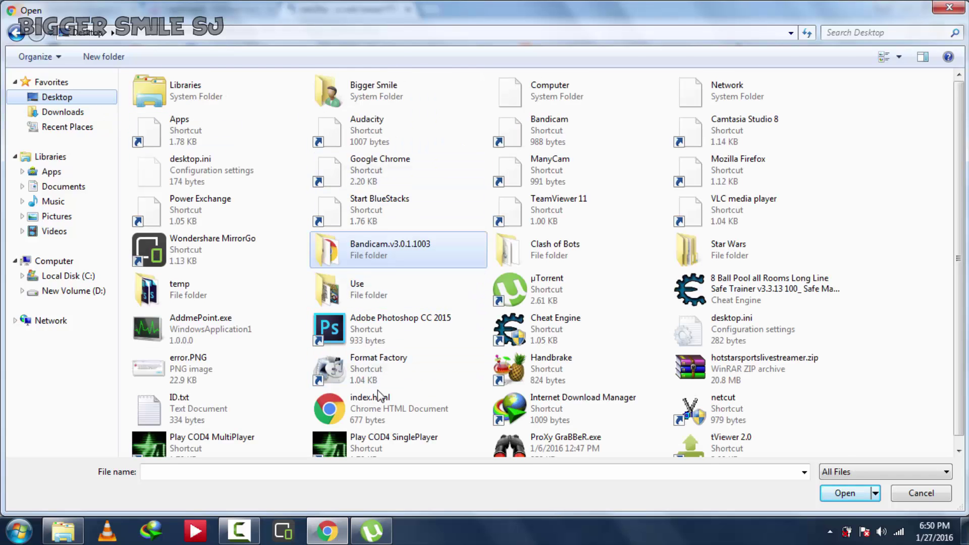
click(373, 404)
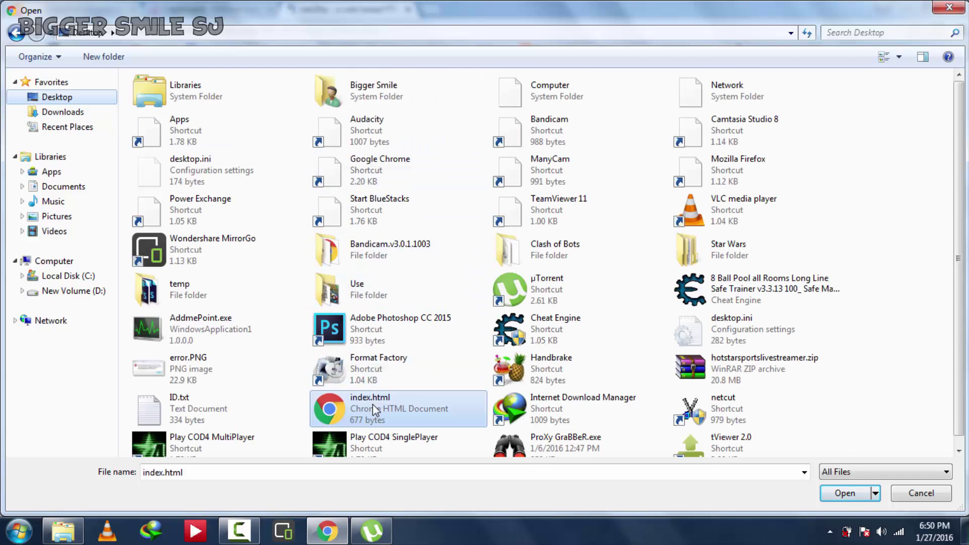
click(846, 493)
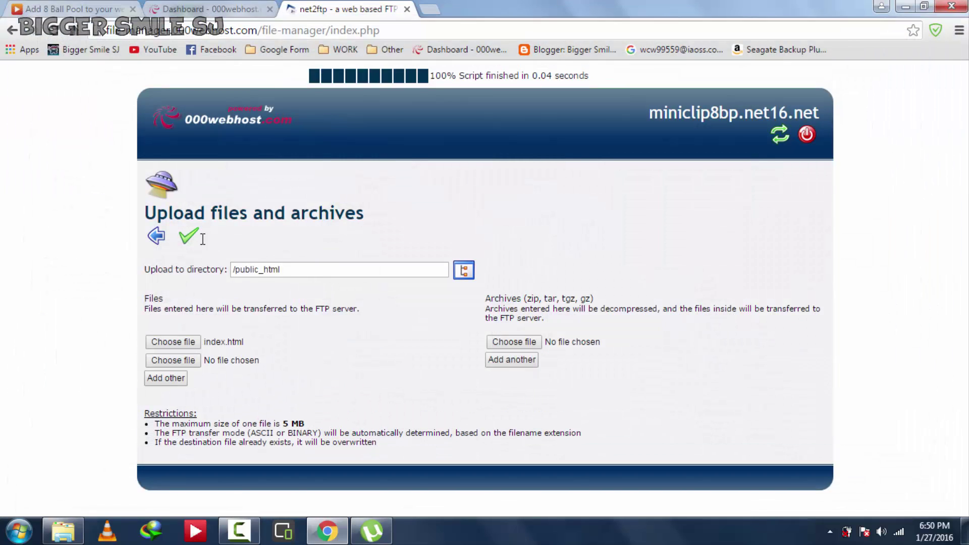
Upload index.html to /public_html and return to the file listing.
click(189, 245)
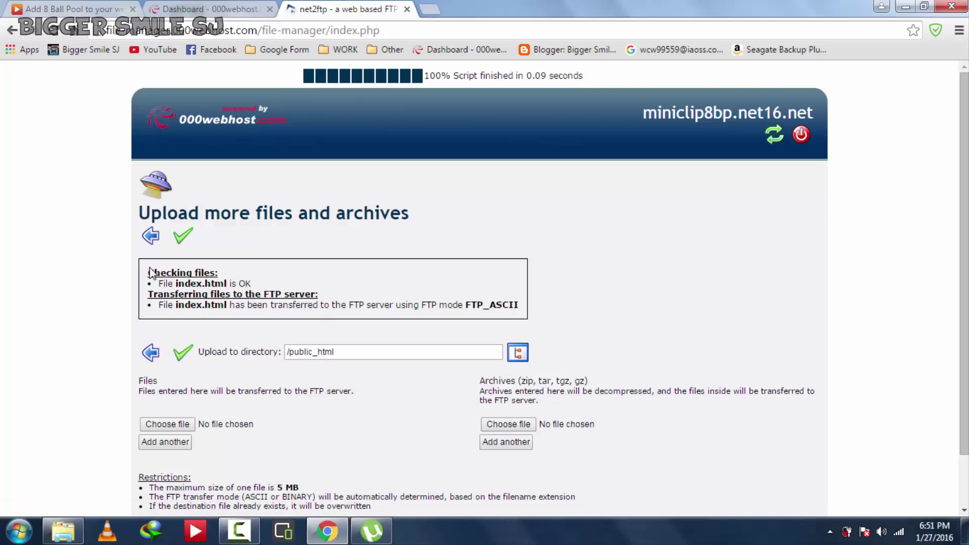
click(151, 236)
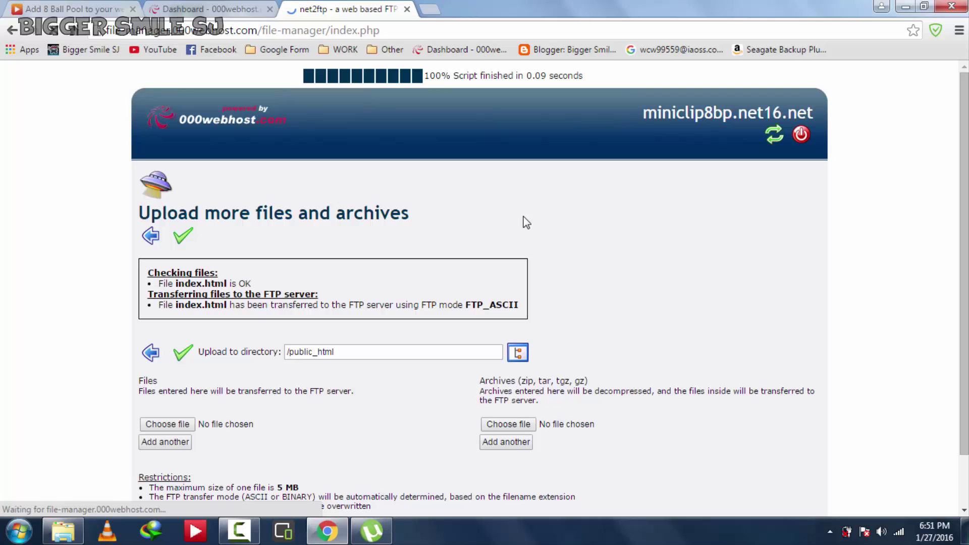
Load miniclip8bp.net16.net in a new tab, confirming index.html sits in public_html on net2ftp.
click(429, 9)
text(mini)
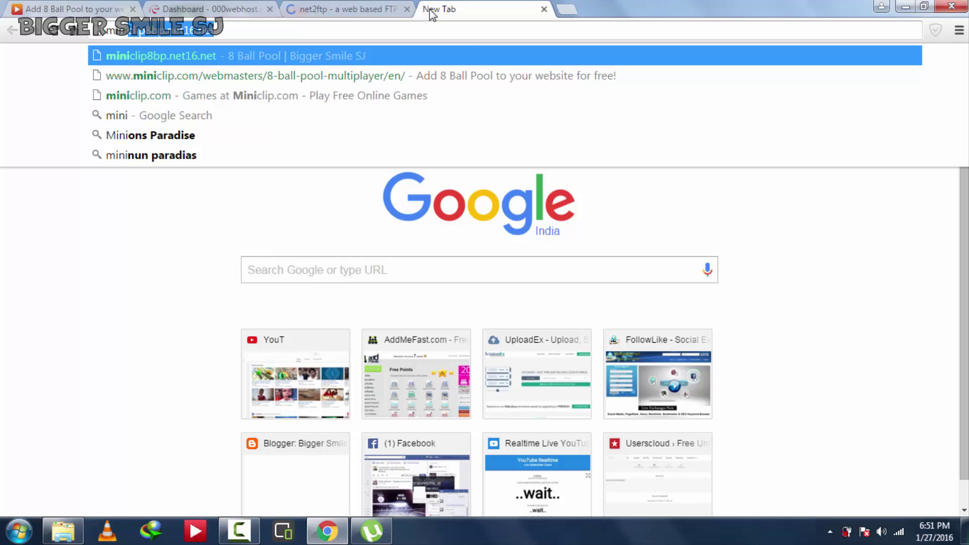
key(Right)
key(Return)
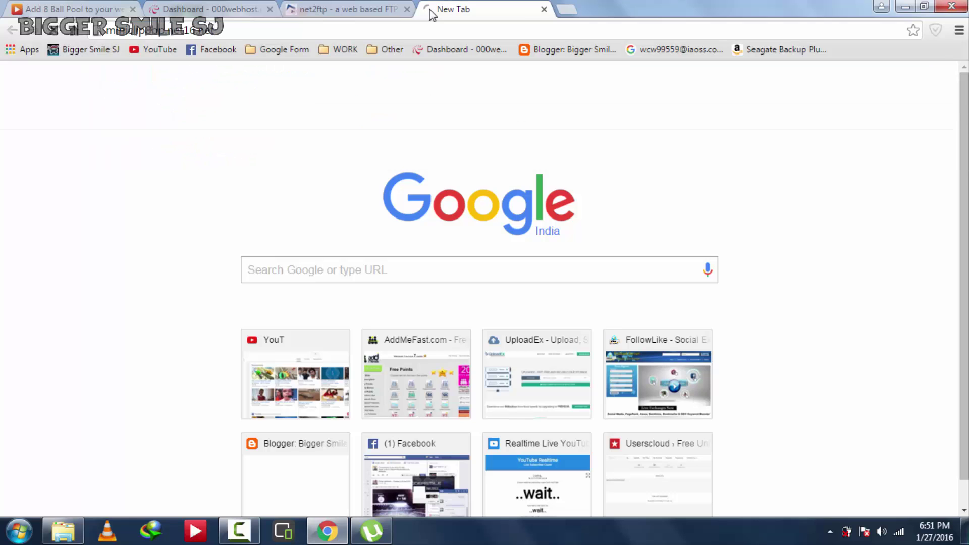
click(367, 10)
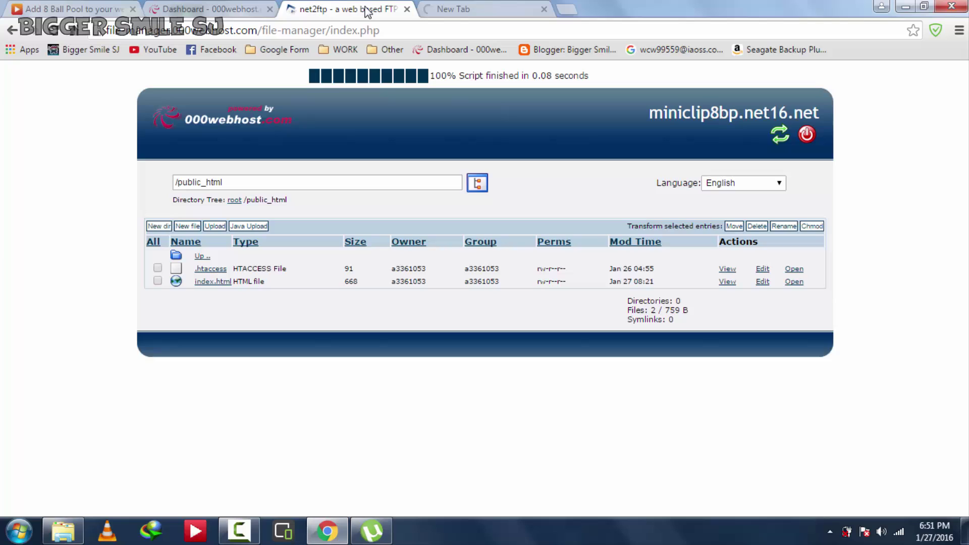
click(494, 9)
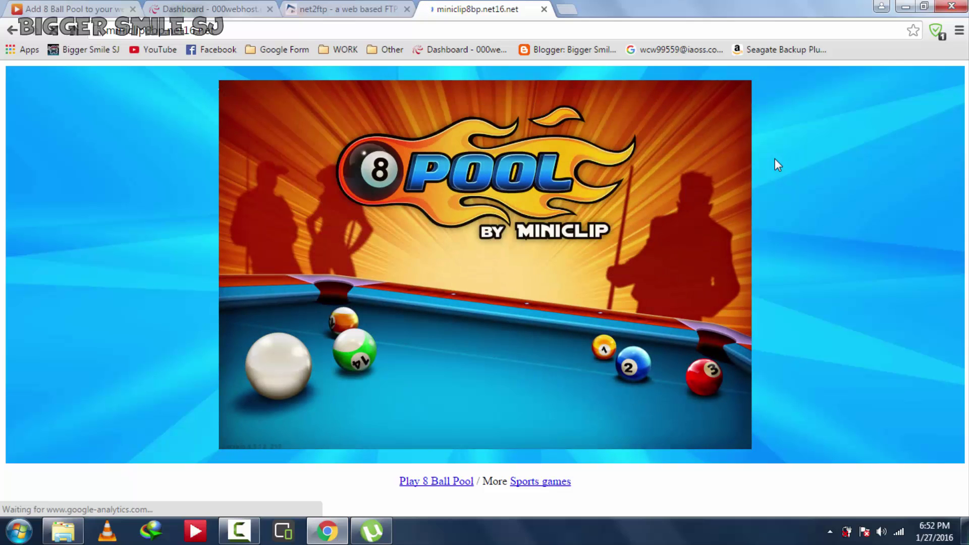
Choose Play as Guest in the embedded 8 Ball Pool game to begin a Practice match.
click(532, 278)
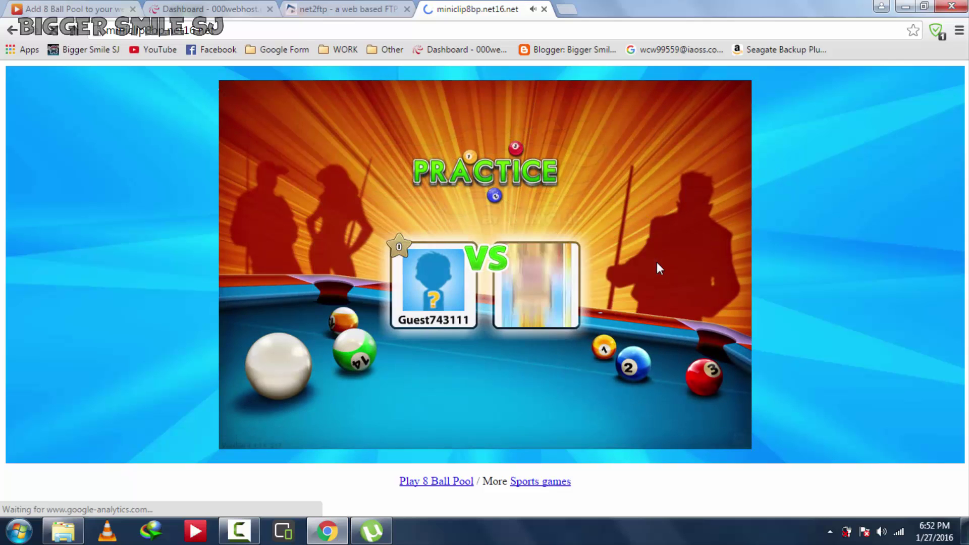